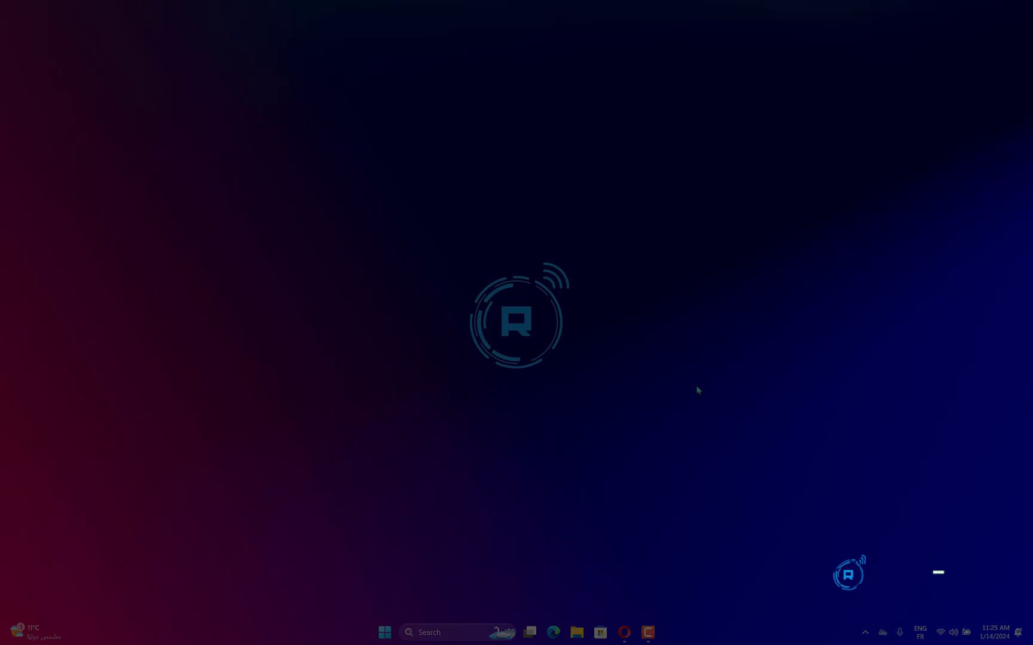
Step: Dismiss the Run dialog and launch Task Scheduler from a Windows search for 'task'
{"action": "key", "text": "super+r"}
{"action": "left_click", "coordinate": [203, 502]}
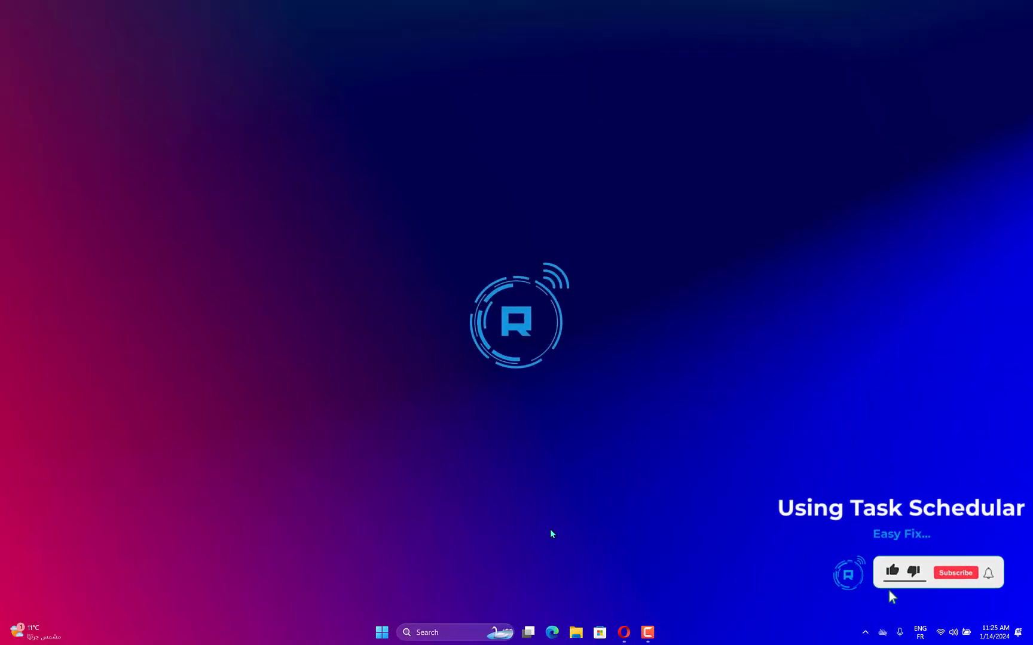
{"action": "left_click", "coordinate": [454, 631]}
{"action": "type", "text": "task"}
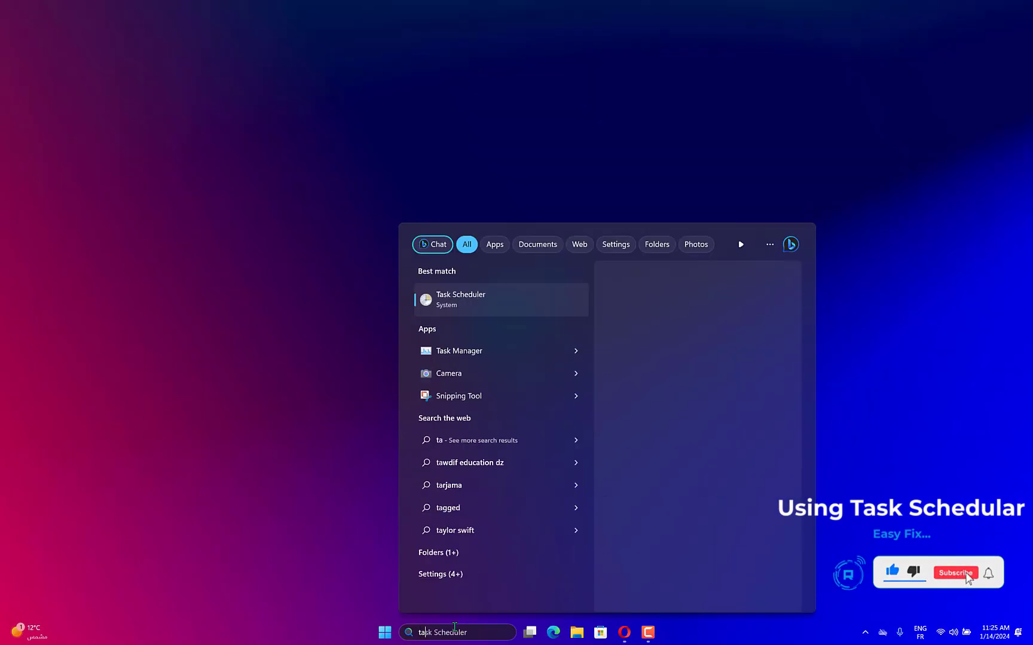
{"action": "left_click", "coordinate": [484, 315]}
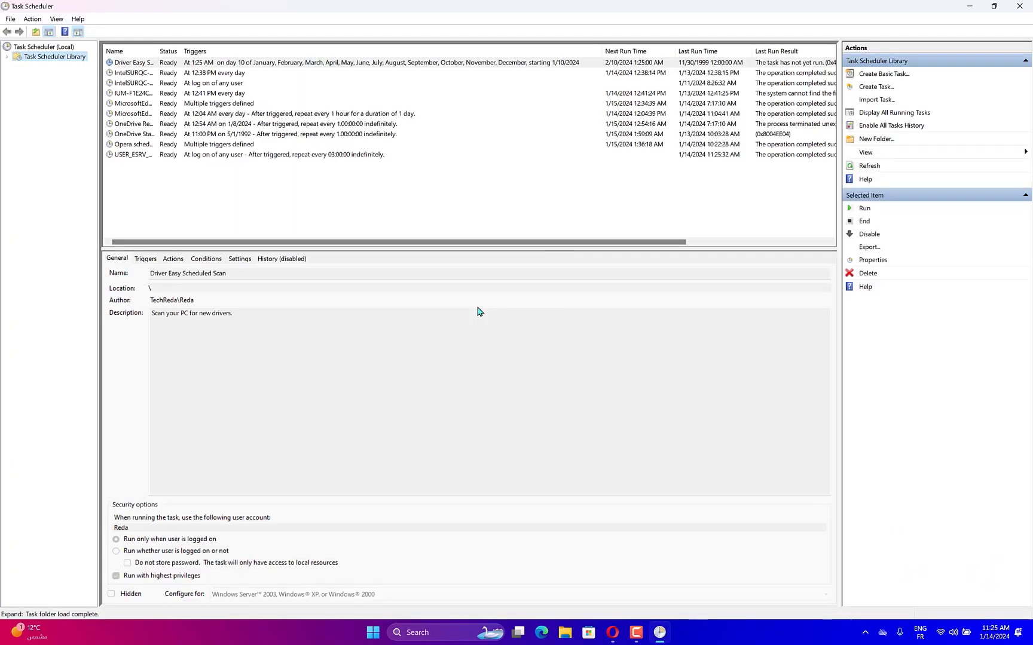
Step: Navigate to Task Scheduler Library > Microsoft > Windows > Servicing to list StartComponentCleanup
{"action": "left_click", "coordinate": [8, 56]}
{"action": "left_click", "coordinate": [18, 76]}
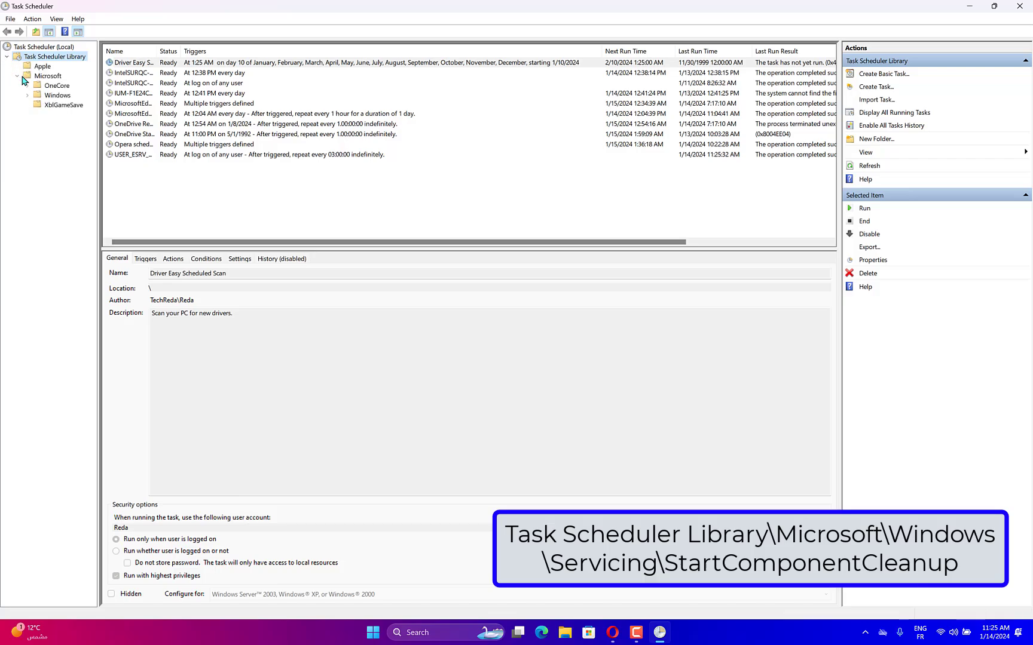
{"action": "double_click", "coordinate": [48, 95]}
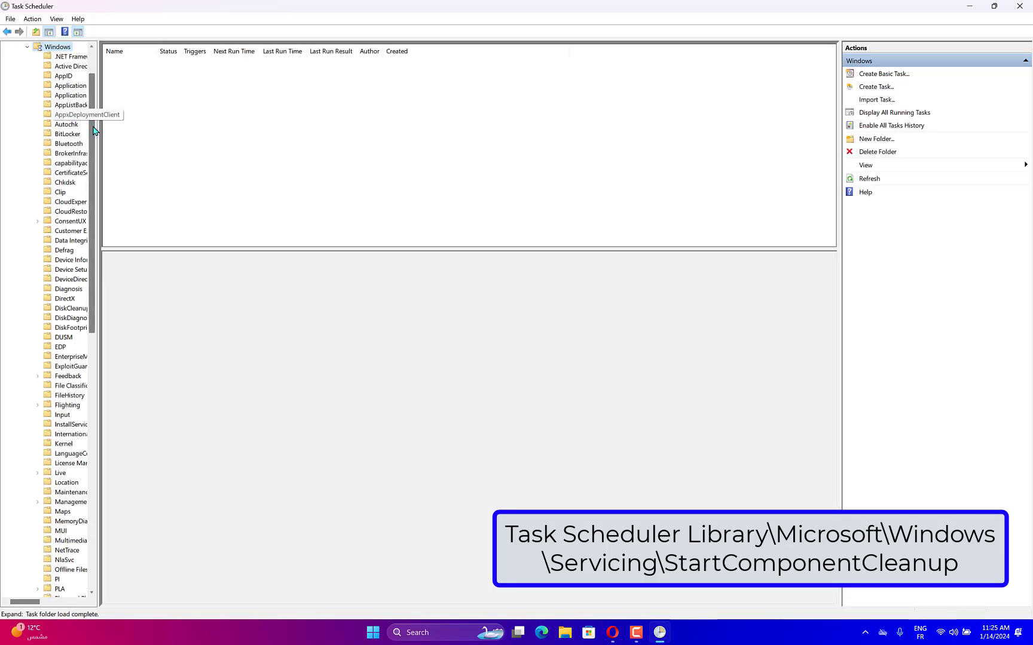
{"action": "scroll", "coordinate": [80, 161], "scroll_direction": "down", "scroll_amount": 8}
{"action": "scroll", "coordinate": [77, 210], "scroll_direction": "down", "scroll_amount": 8}
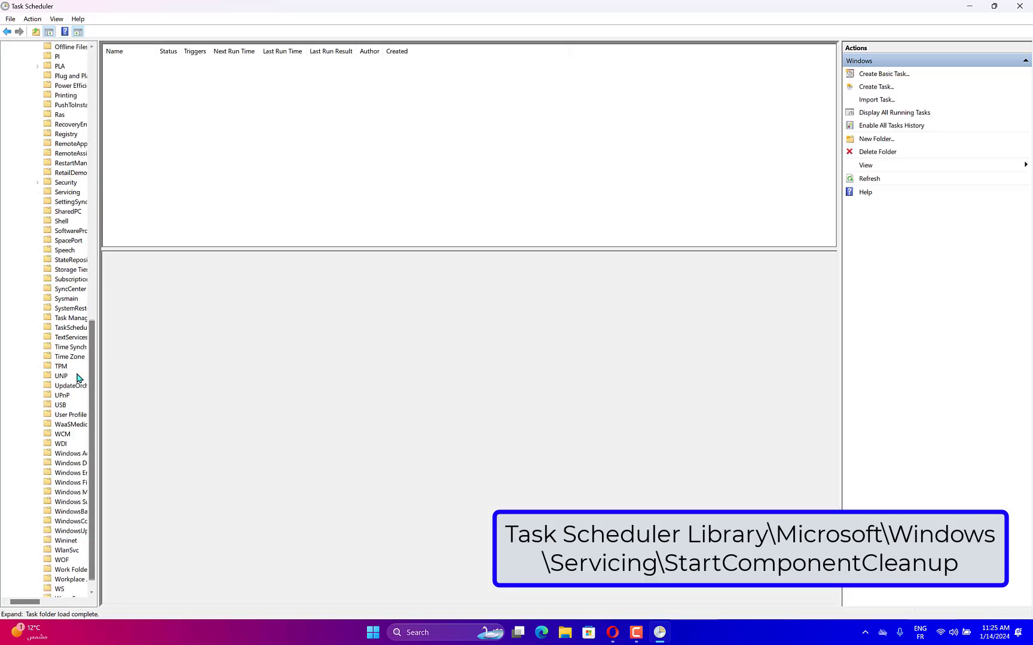
{"action": "left_click", "coordinate": [65, 192]}
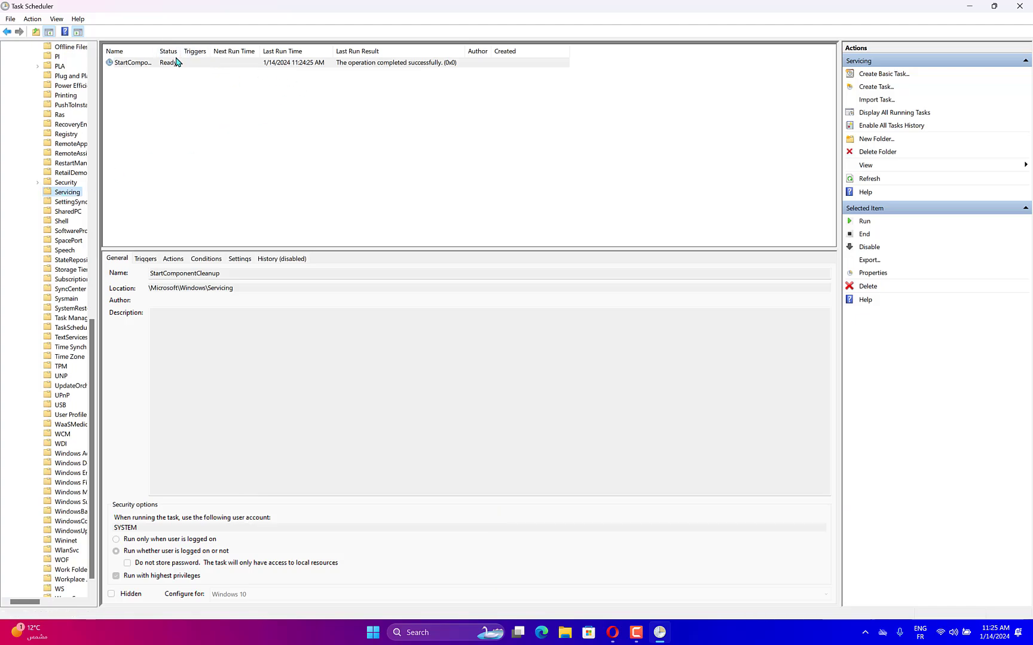
Step: Run the StartComponentCleanup task from the Servicing folder after widening the Name column
{"action": "left_click_drag", "start_coordinate": [155, 52], "coordinate": [275, 53]}
{"action": "left_click", "coordinate": [323, 62]}
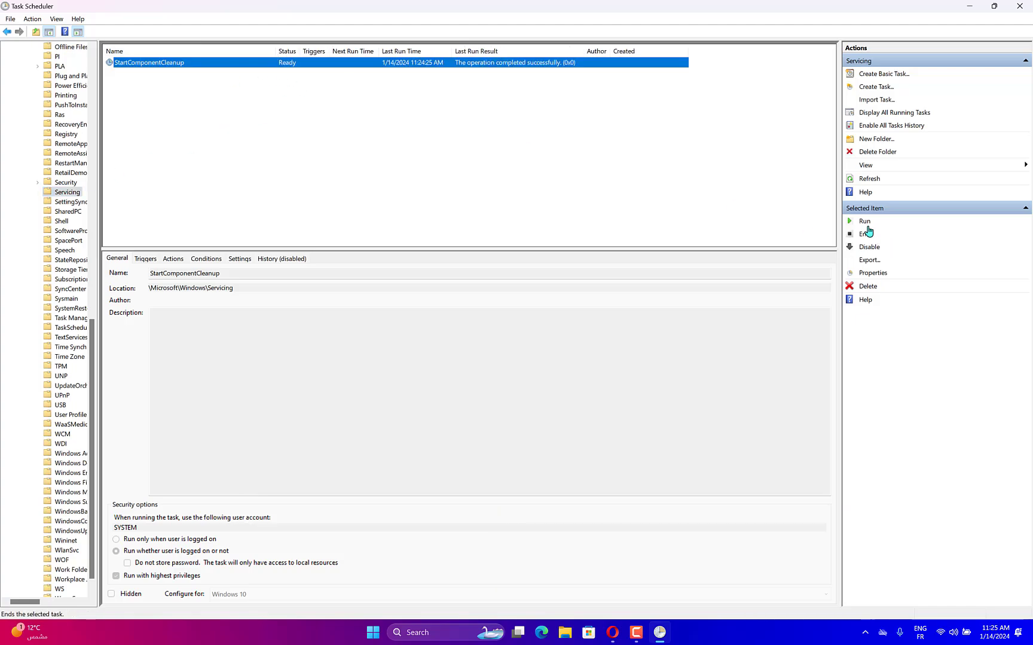
{"action": "left_click", "coordinate": [864, 221]}
{"action": "right_click", "coordinate": [443, 65]}
{"action": "left_click", "coordinate": [467, 68]}
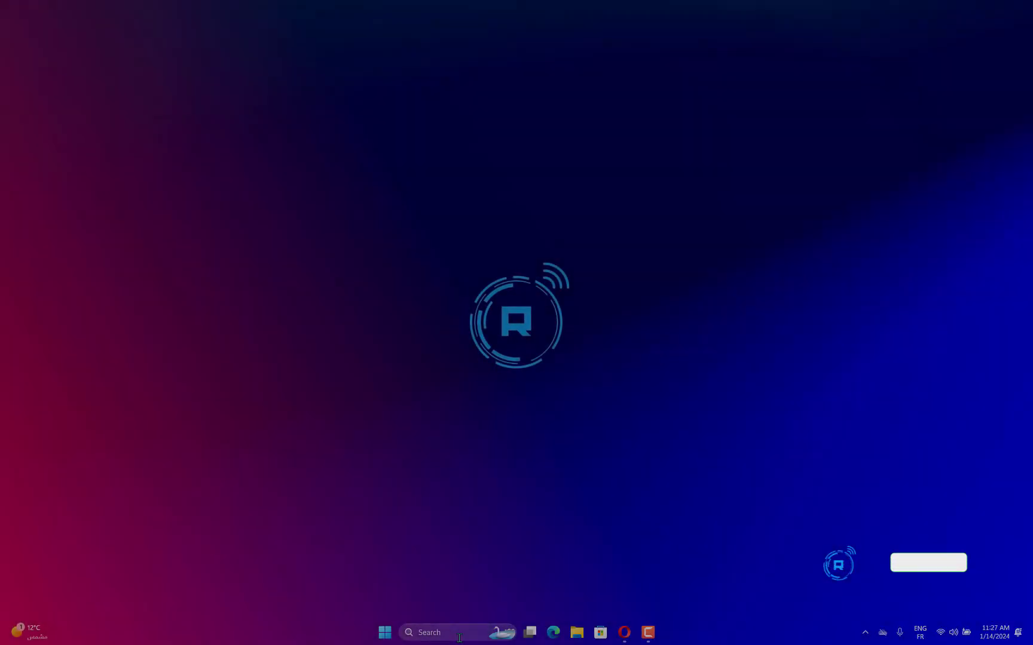
{"action": "type", "text": "md"}
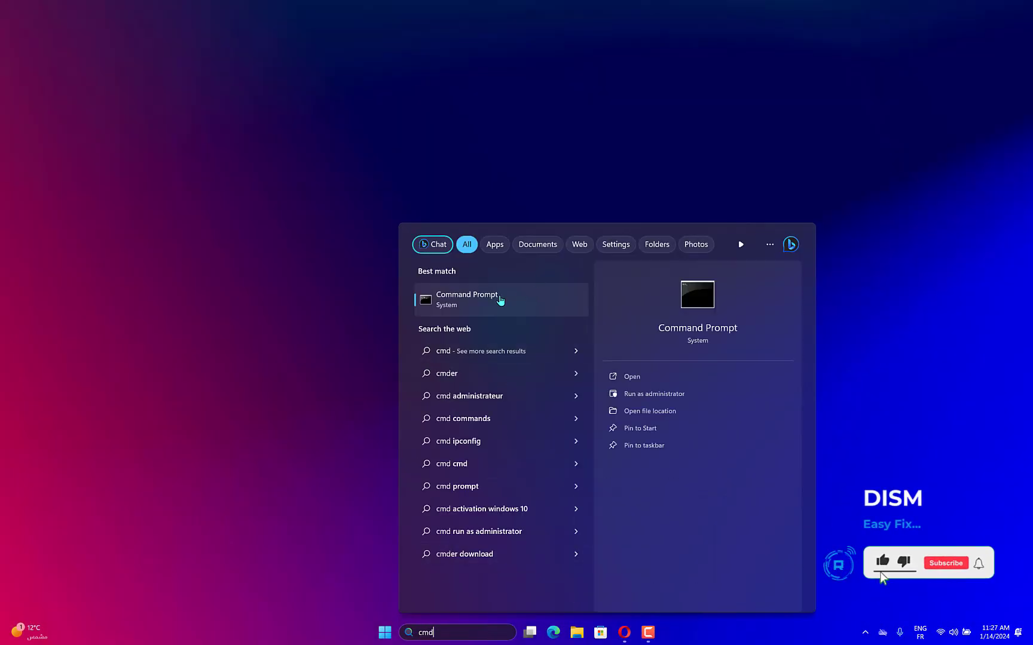
Step: Launch the Command Prompt search result with Run as administrator
{"action": "right_click", "coordinate": [500, 300]}
{"action": "left_click", "coordinate": [528, 314]}
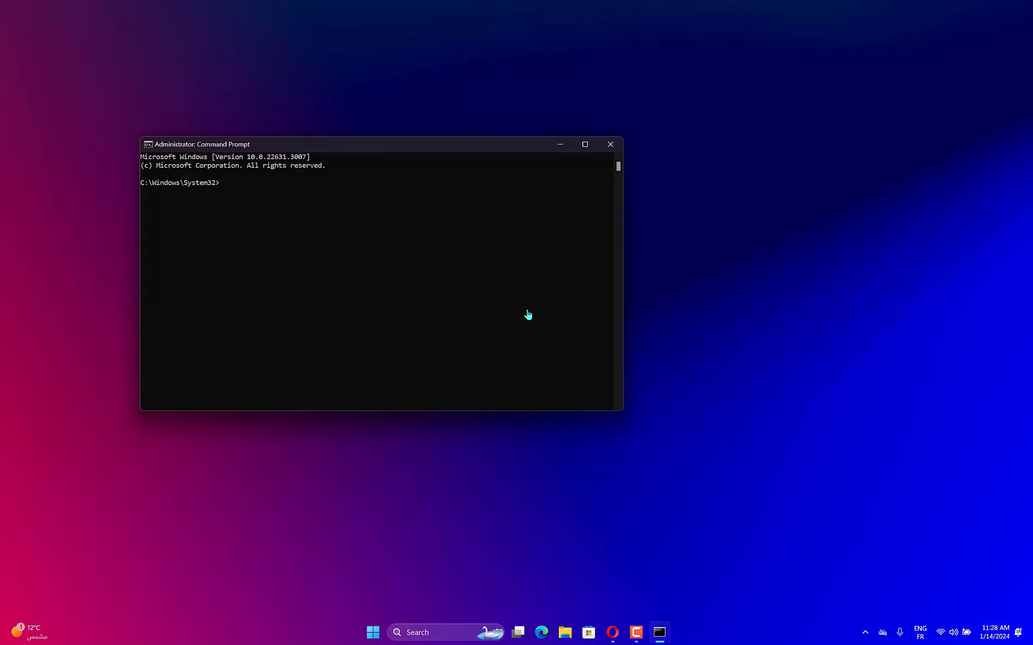
{"action": "type", "text": "Dism.exe /online /Cleanup-Image /StartComponentCleanup"}
Step: Execute 'Dism.exe /online /Cleanup-Image /StartComponentCleanup' in the elevated Command Prompt
{"action": "key", "text": "Return"}
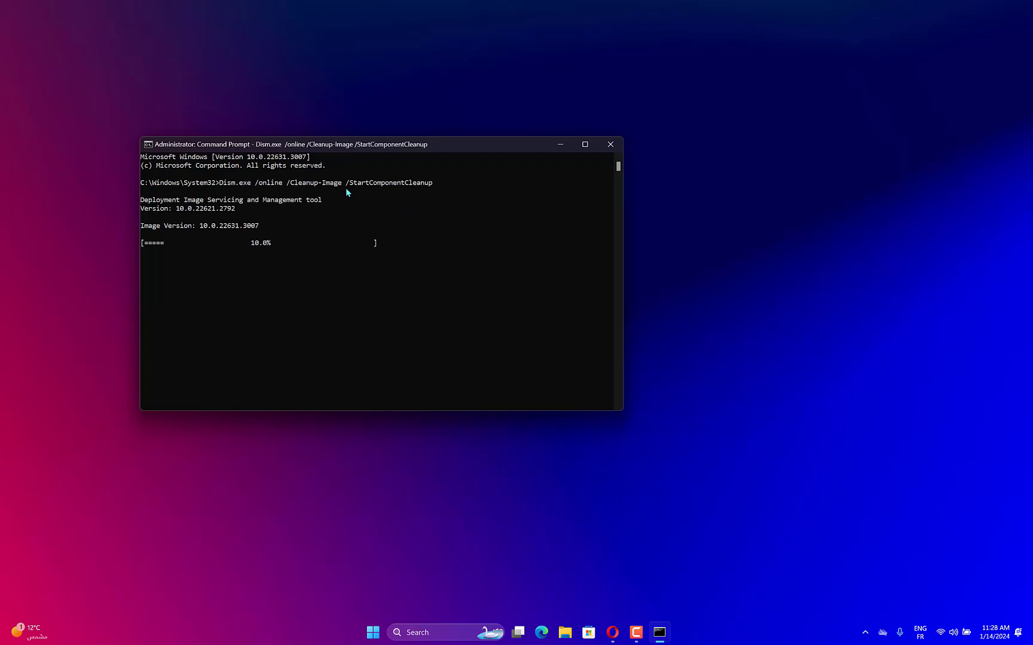
{"action": "left_click_drag", "start_coordinate": [347, 182], "coordinate": [251, 192]}
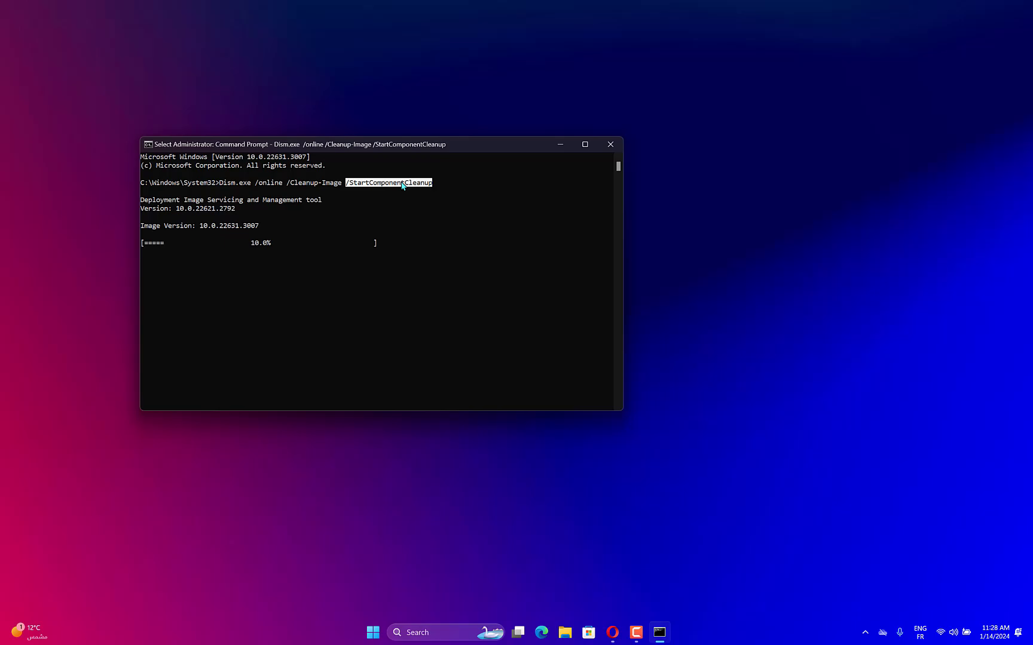
{"action": "left_click", "coordinate": [262, 232]}
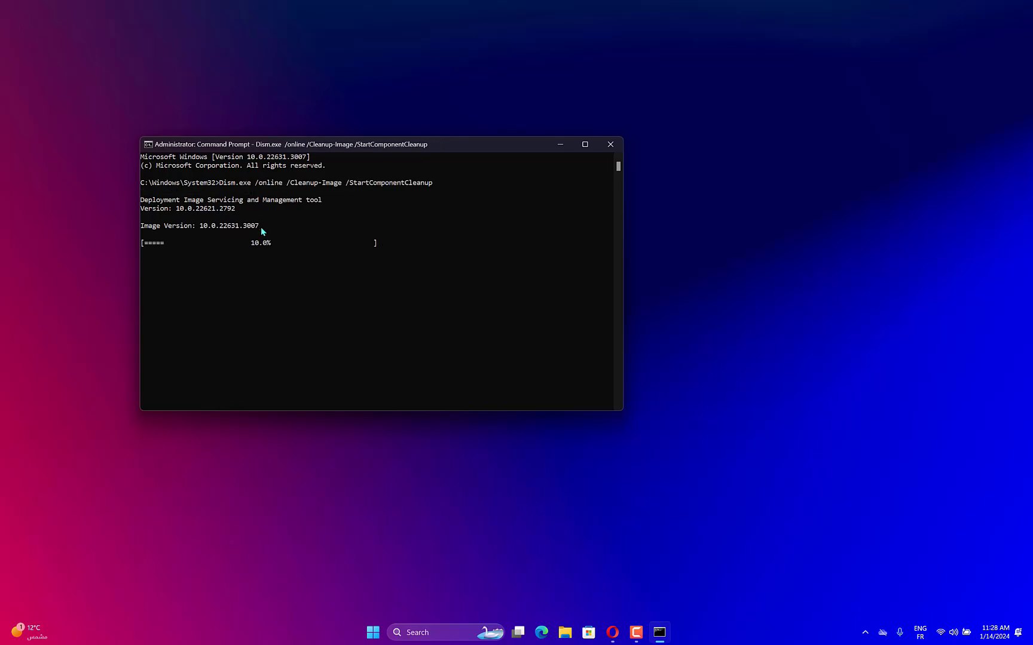